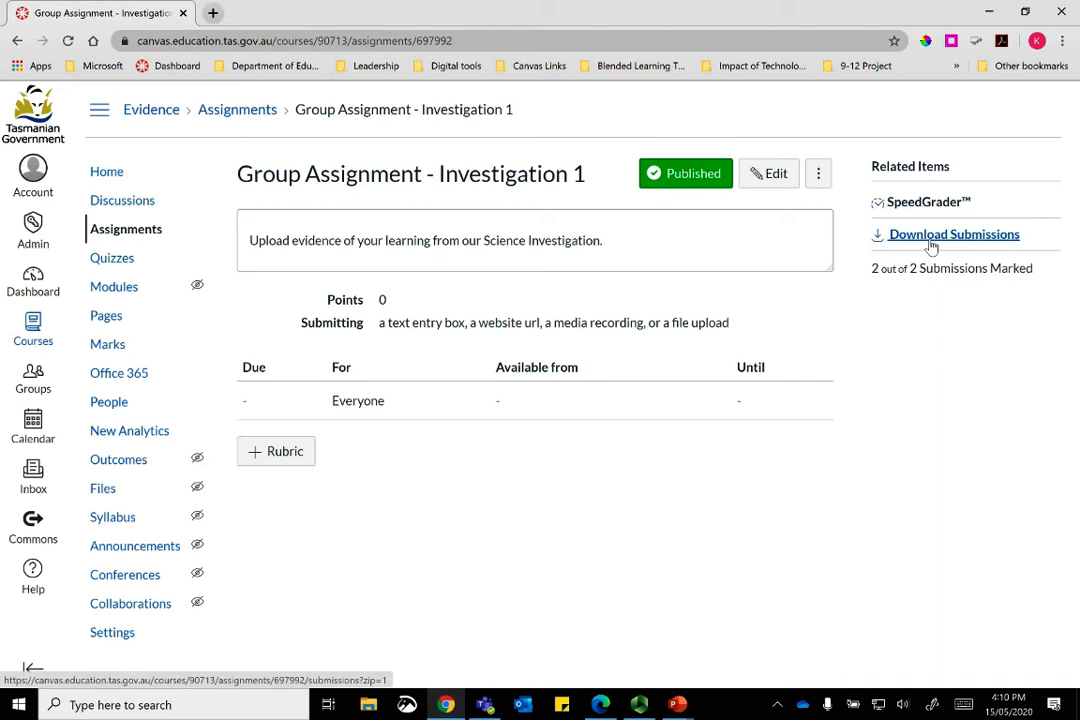
Open the Group Assignment - Investigation 1 submissions in SpeedGrader
click(931, 202)
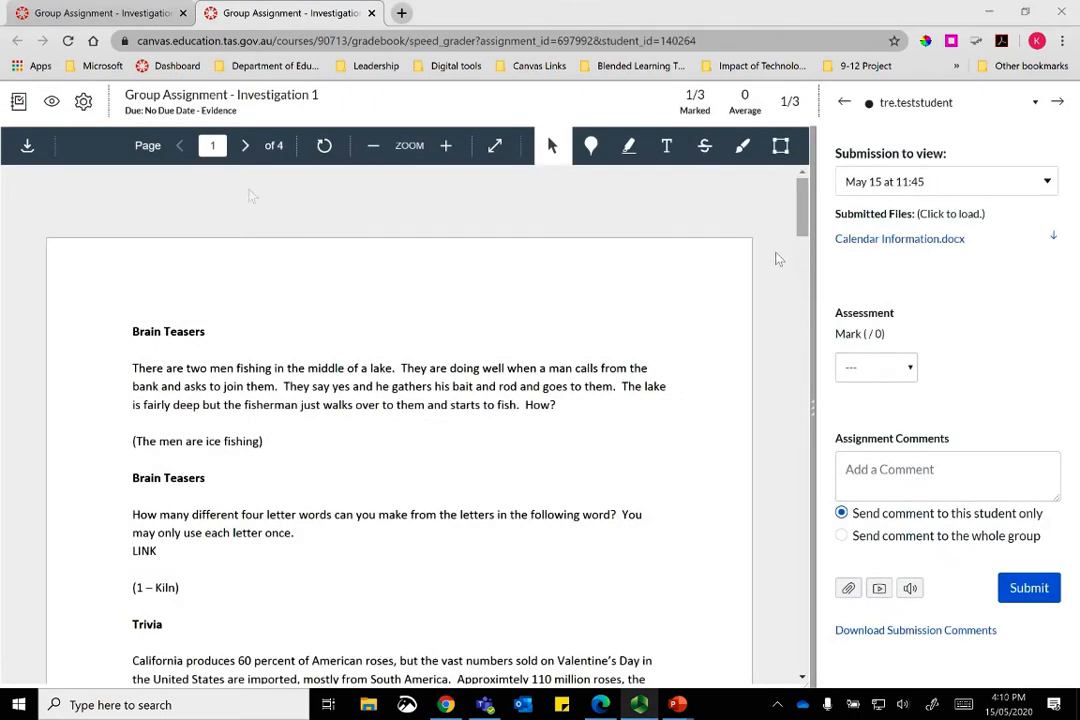
Try restricting the assignment's Hide Grades setting to the Evidence of Learning section, without hiding the grades
click(52, 103)
click(55, 169)
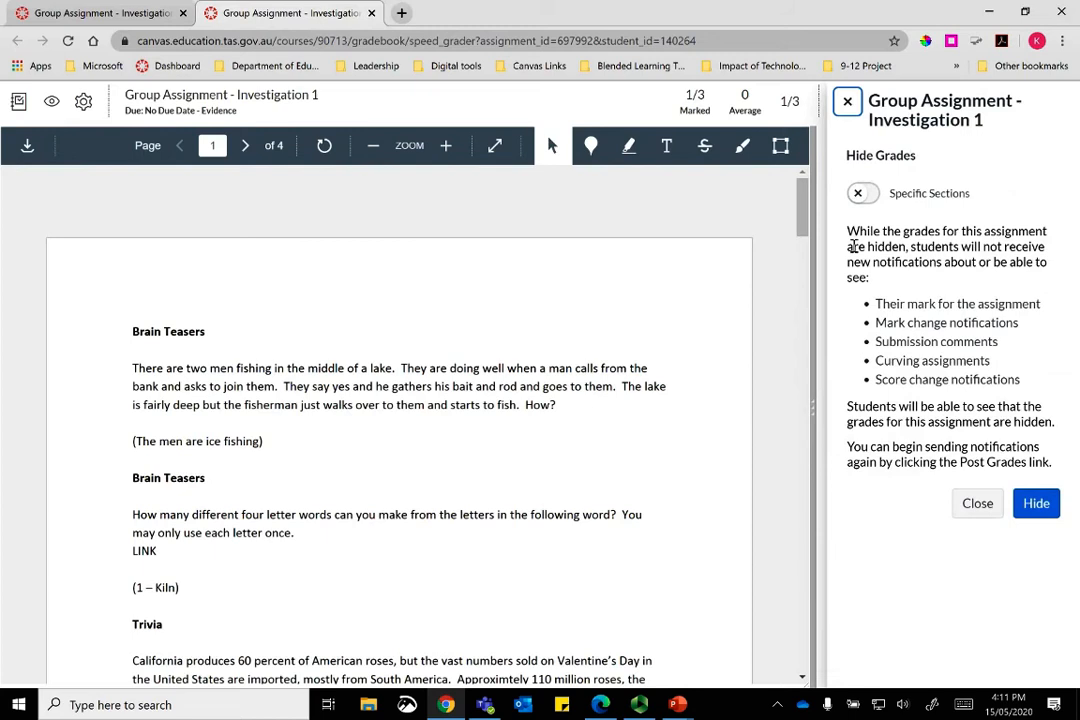
click(862, 194)
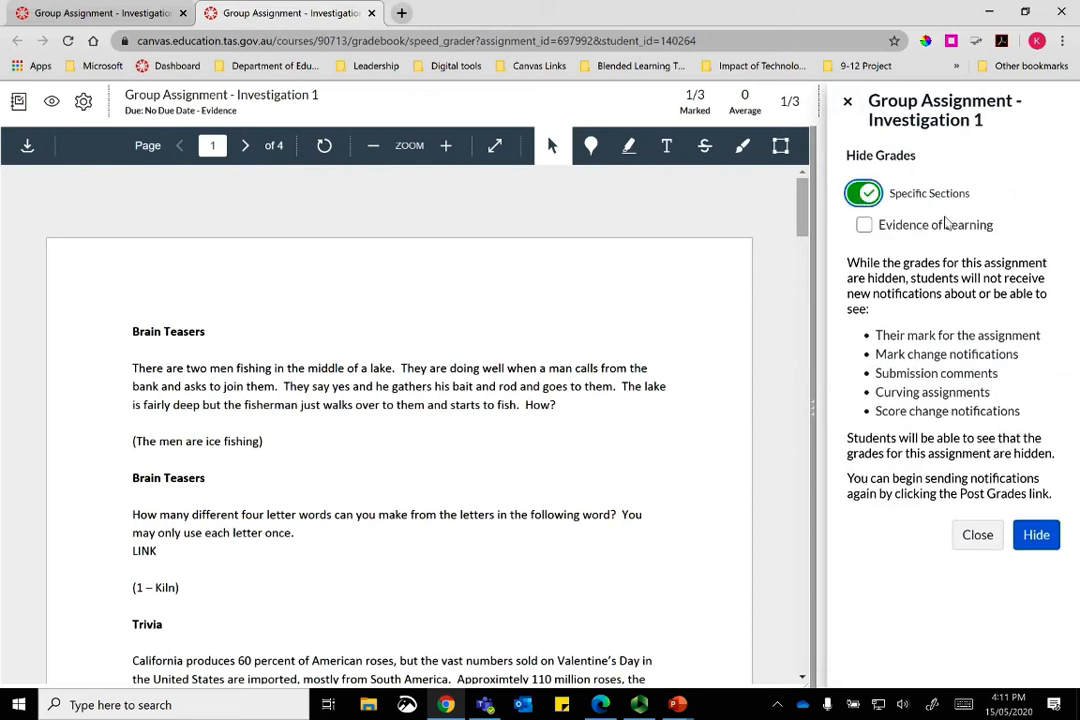
click(864, 226)
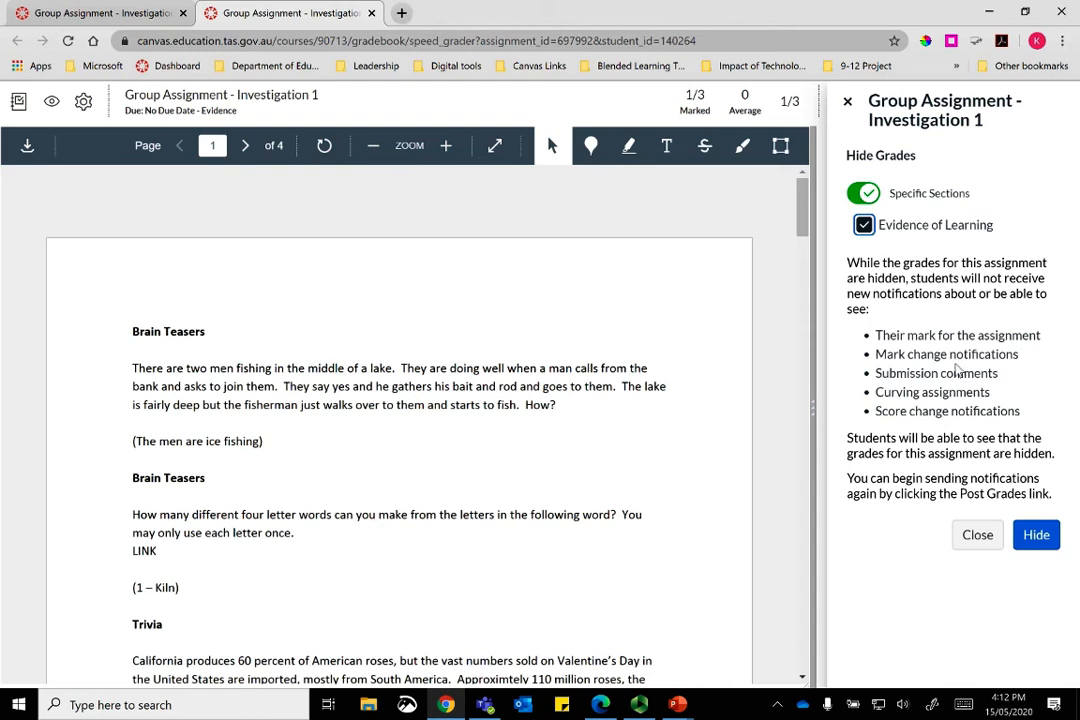
click(863, 193)
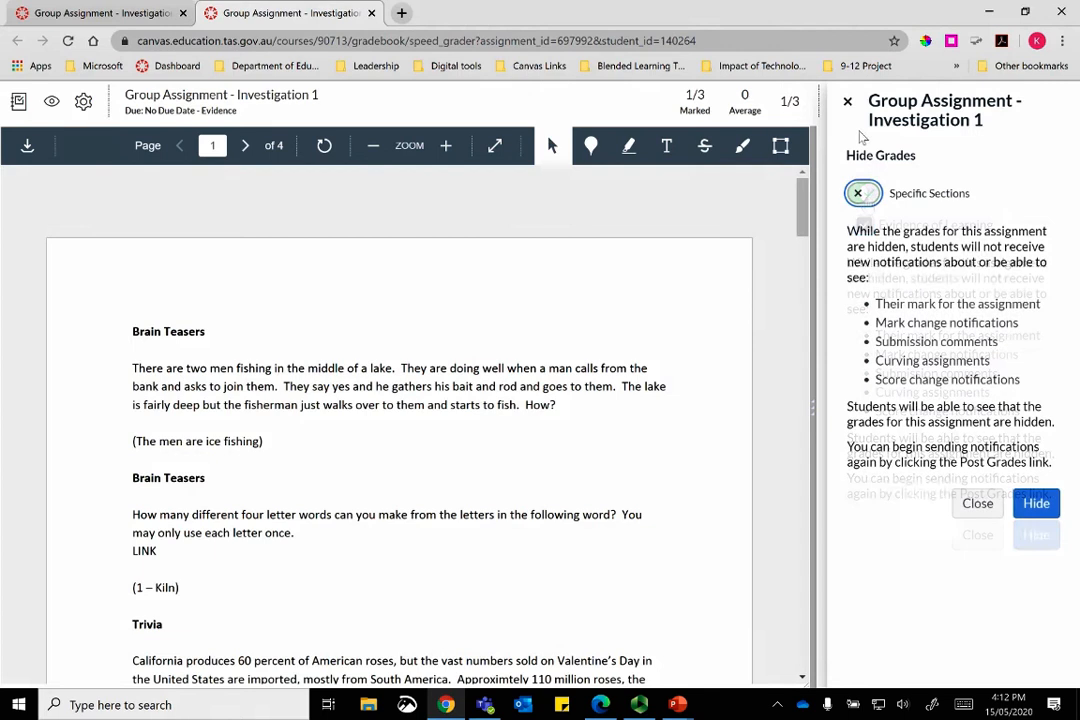
click(848, 103)
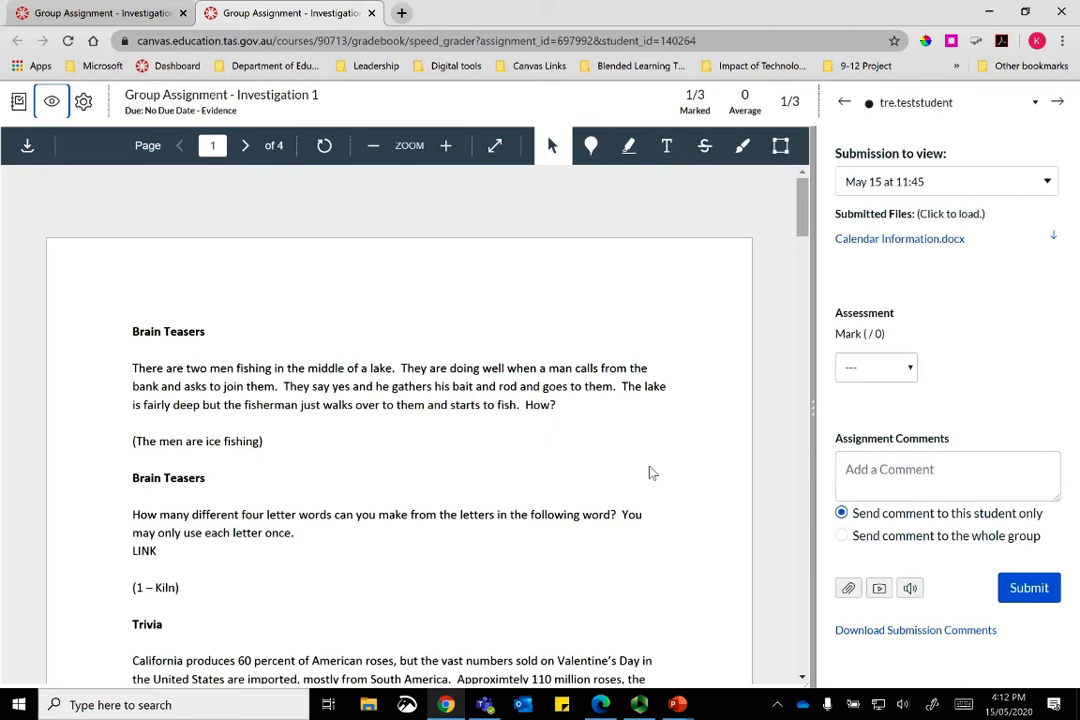
Review the student list sorting choices and the name-hiding option in the SpeedGrader options, leaving without saving
click(83, 102)
click(104, 137)
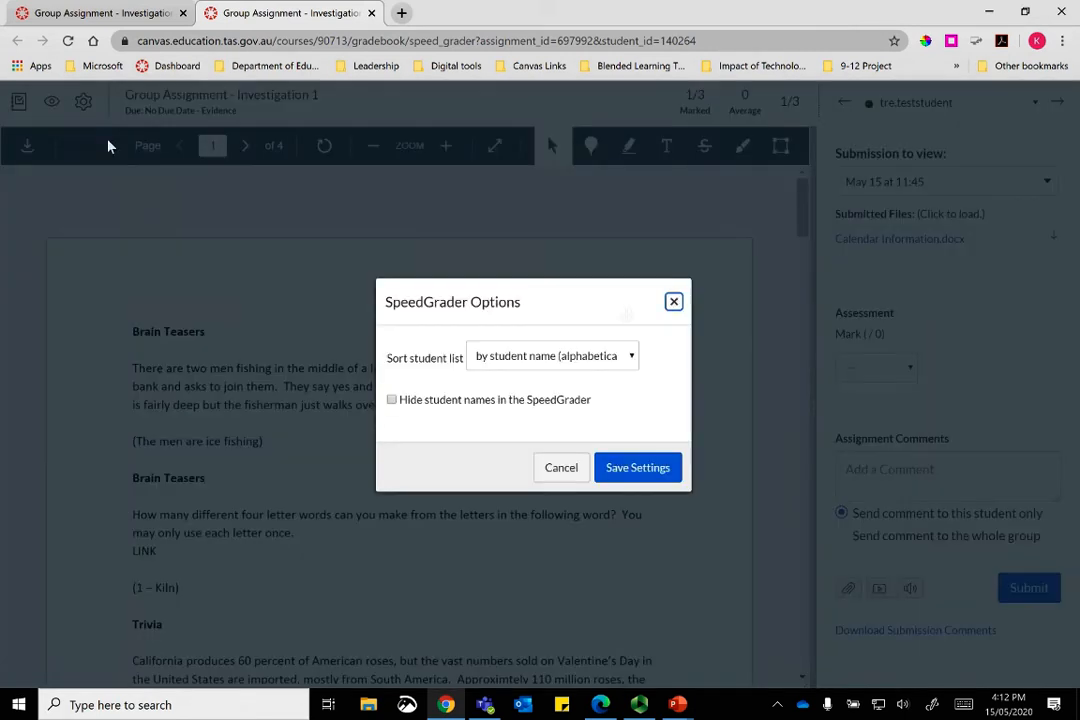
click(633, 360)
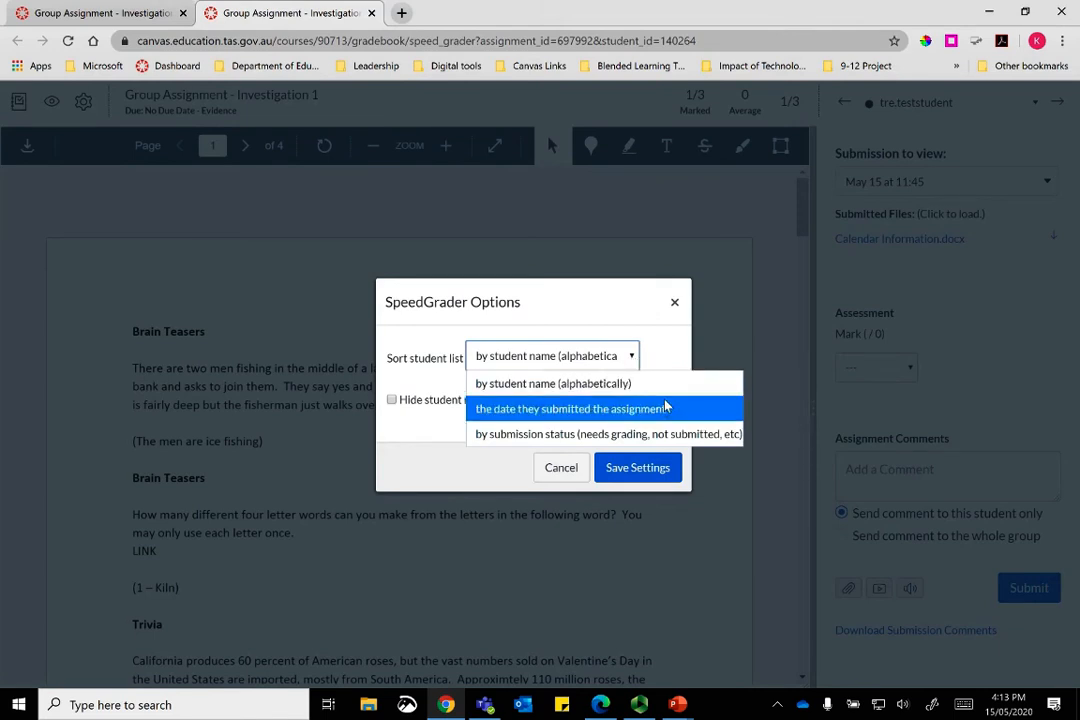
click(440, 321)
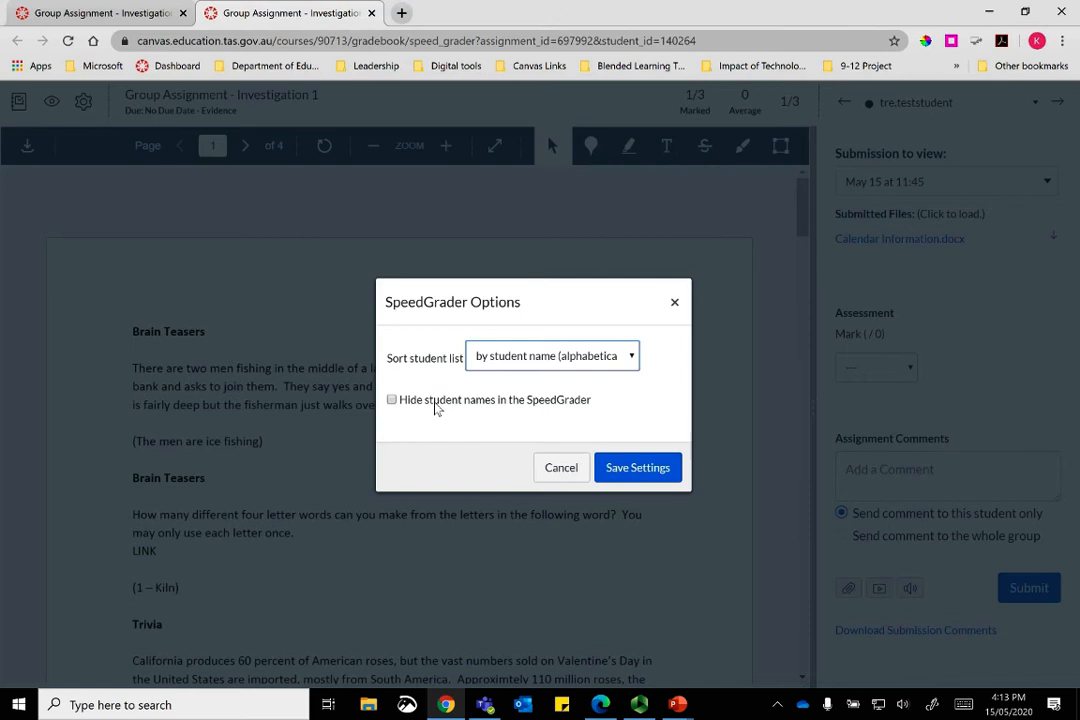
click(556, 470)
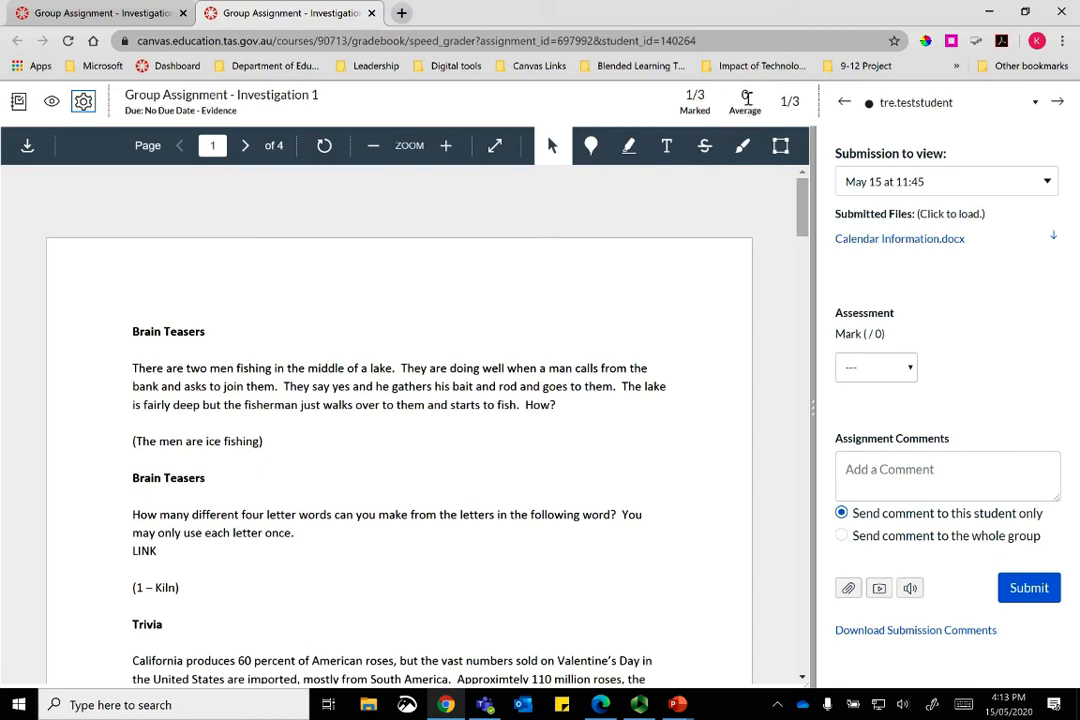
Move back and forward between students, and check the marking status of each student in the student list
click(845, 103)
click(1057, 102)
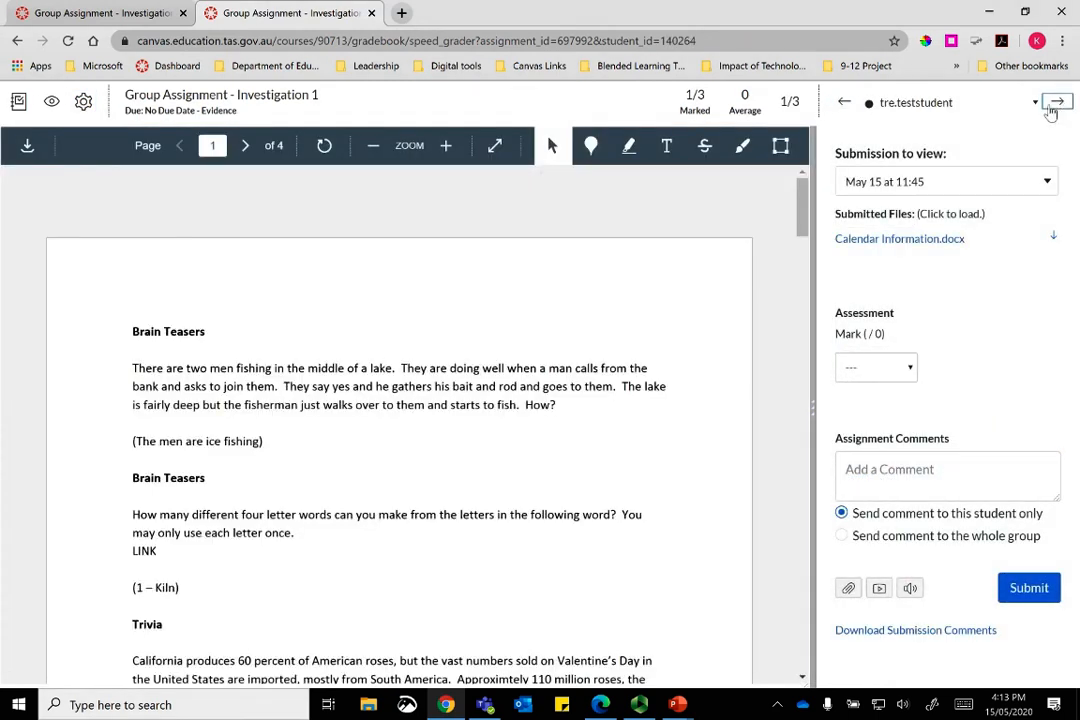
click(1035, 104)
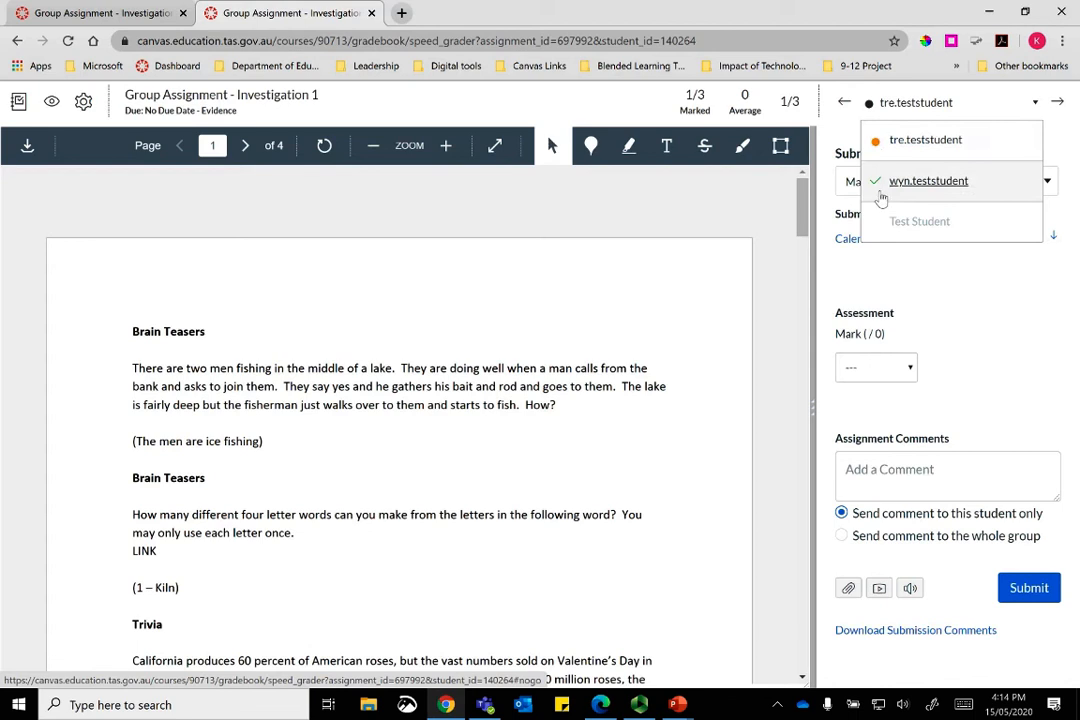
click(962, 314)
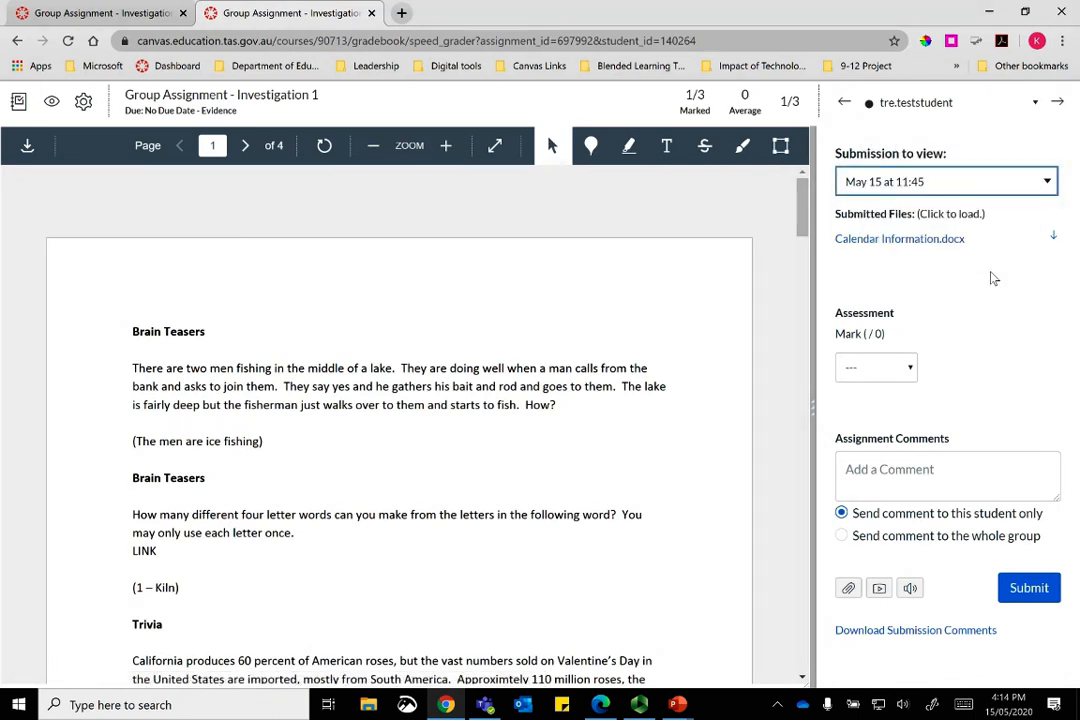
View the May 15 at 10:14 submission and its display options, and return to the May 15 at 11:45 submission
click(1050, 184)
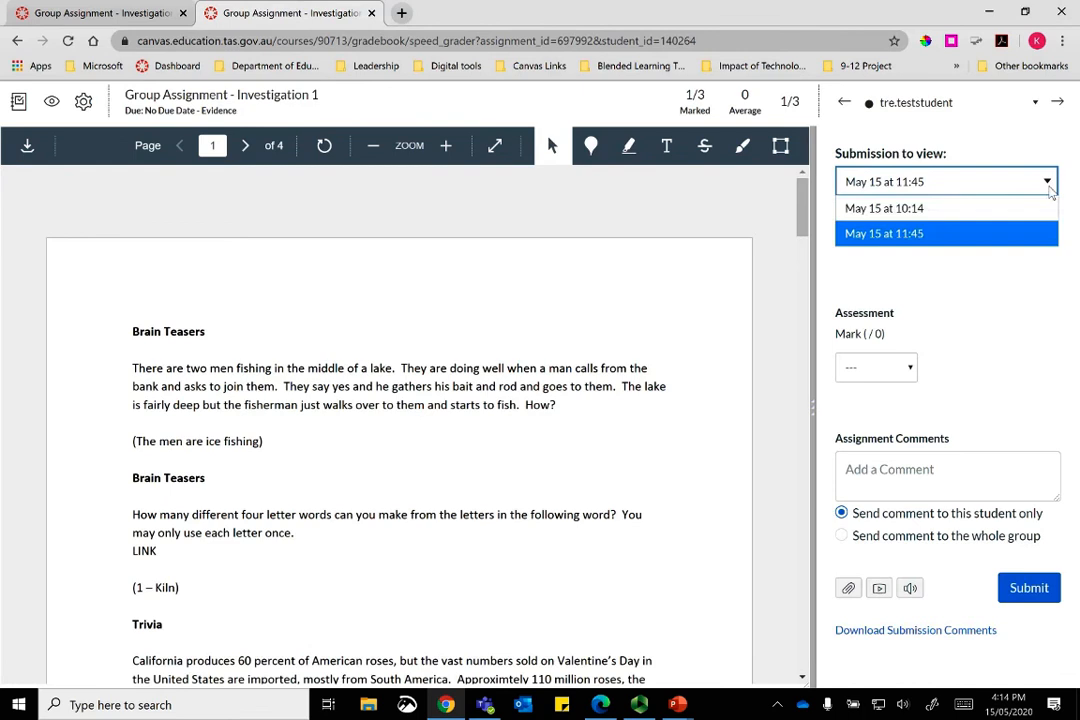
click(1022, 208)
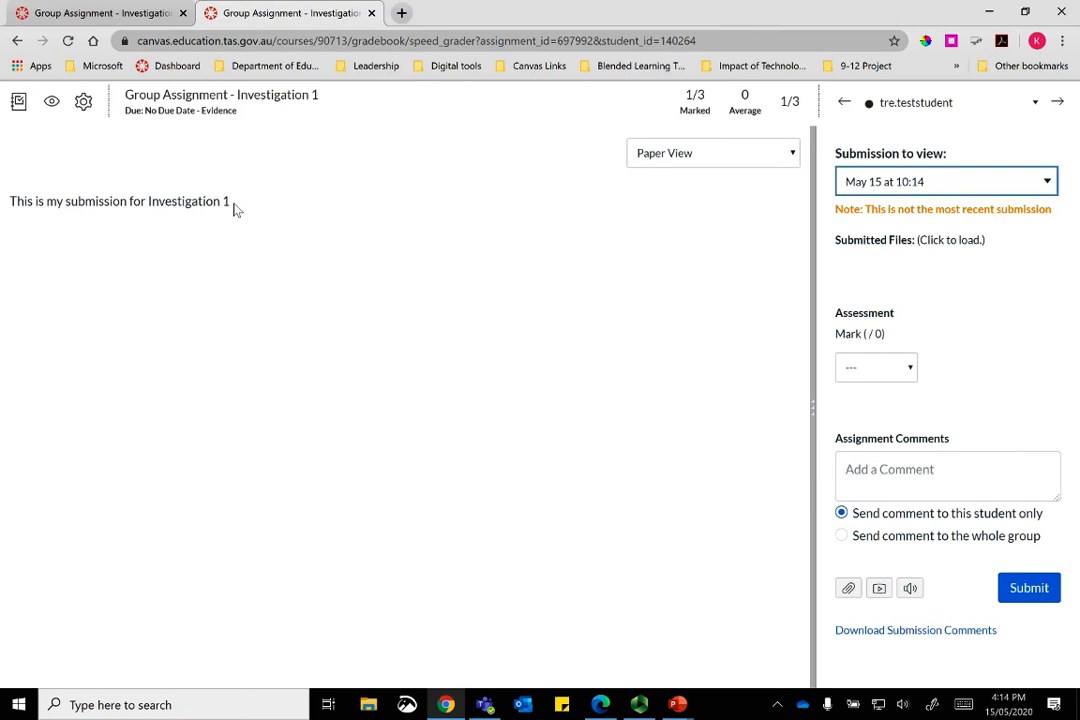
click(793, 155)
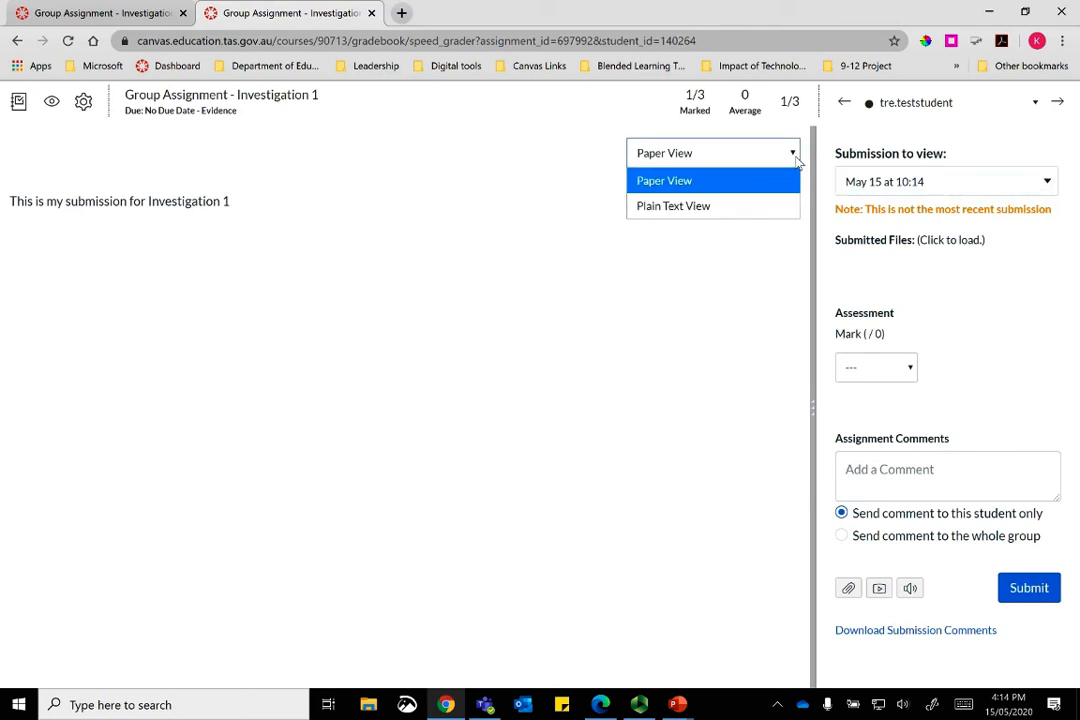
click(730, 190)
click(1035, 188)
click(910, 240)
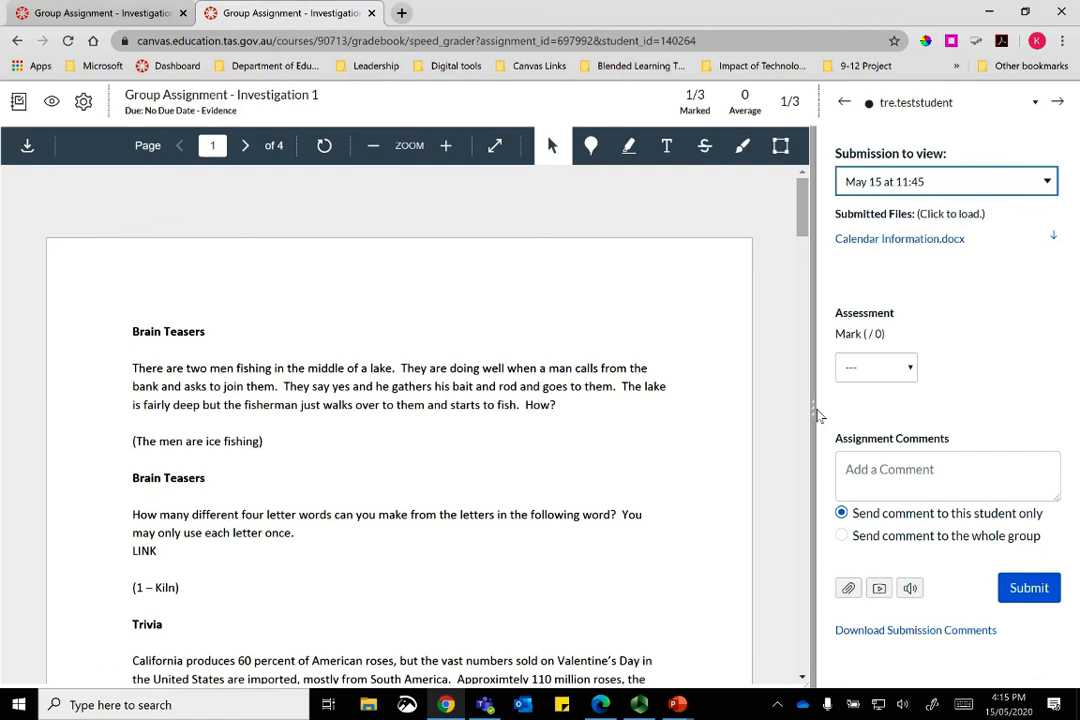
Widen the assessment area beside the submitted document and mark the submission as Complete
drag(814, 416, 513, 357)
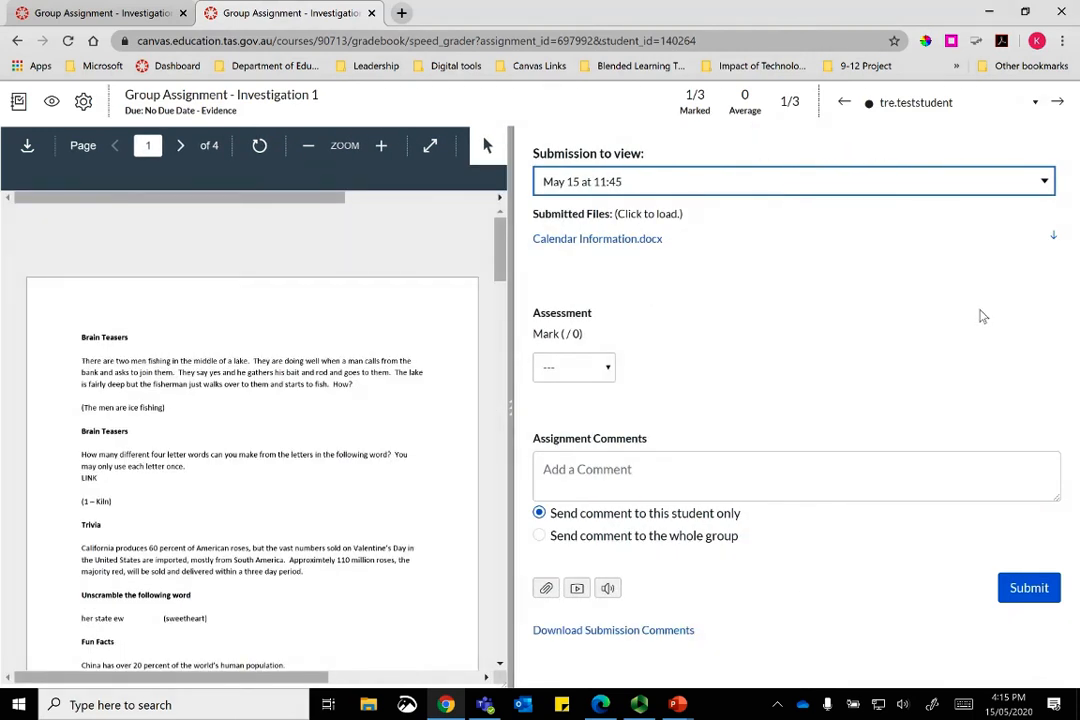
click(574, 367)
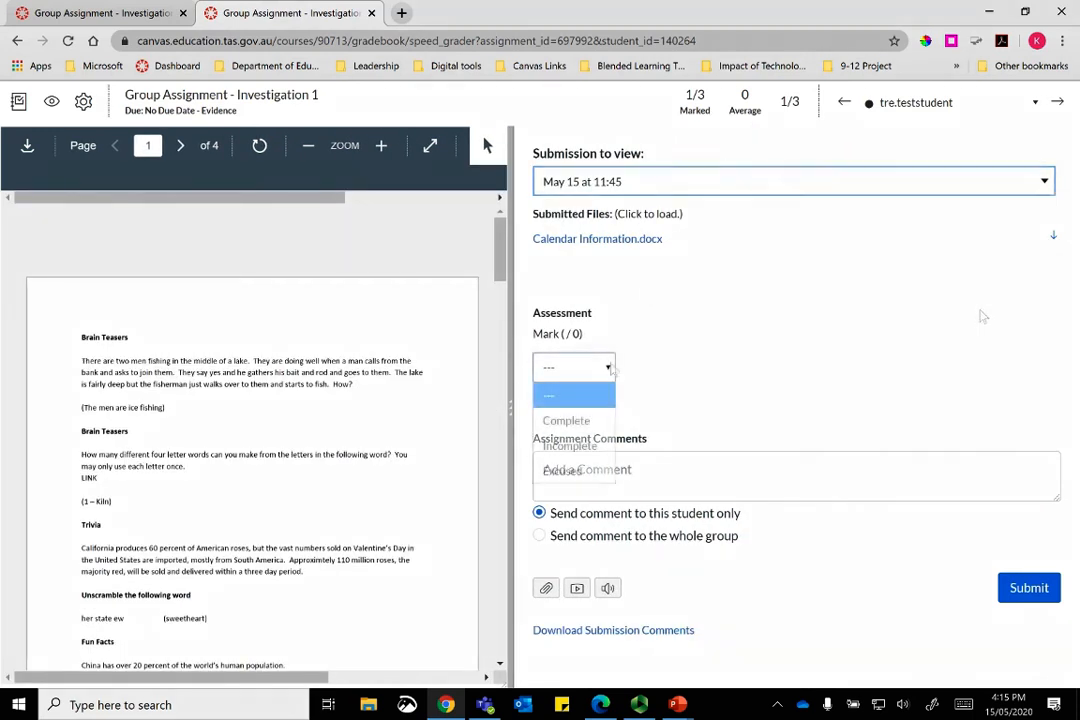
click(598, 423)
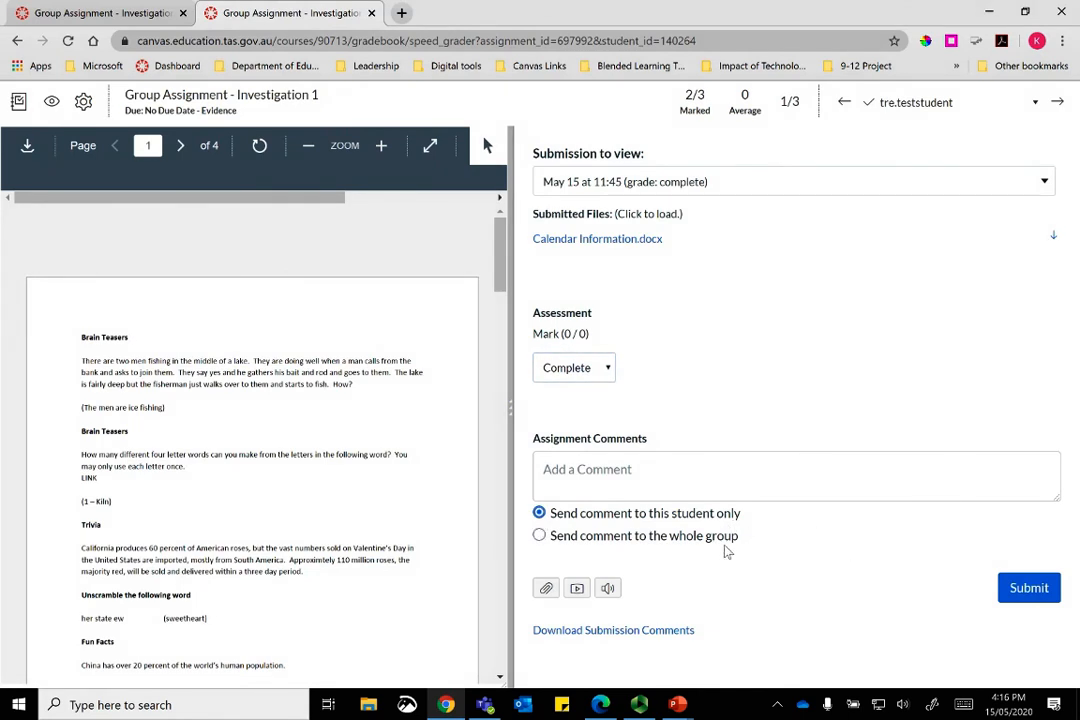
Submit the comment "Well done on submitting your work on time." to the whole group
click(540, 537)
click(675, 488)
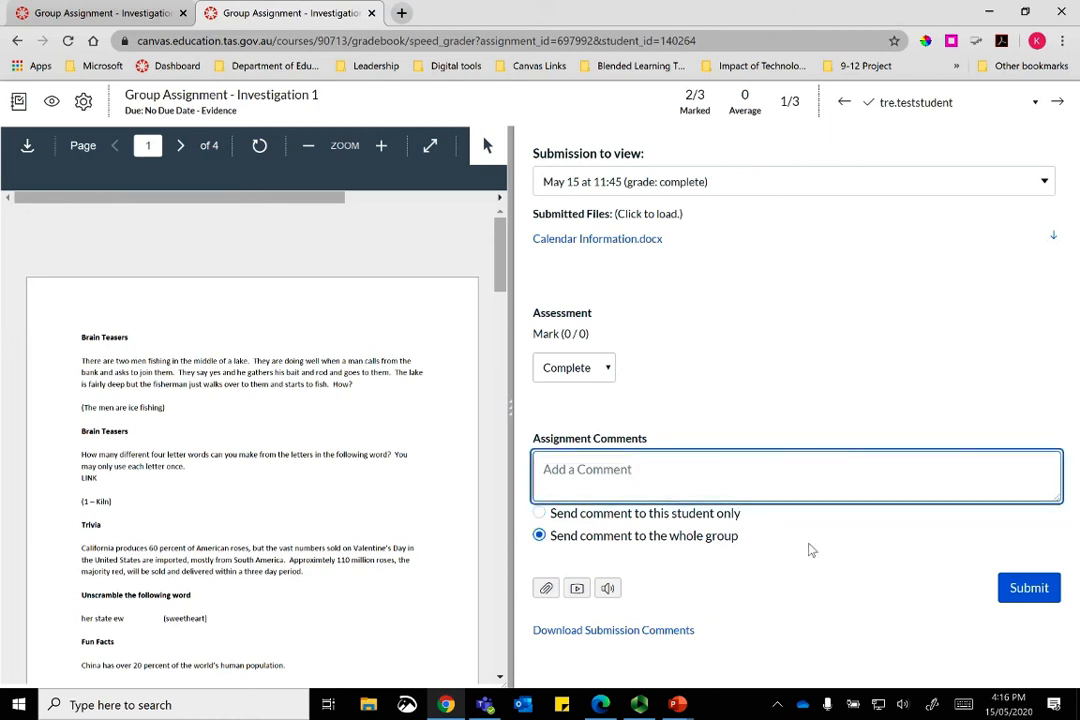
text(Well done on submitting your work on time.)
click(1050, 595)
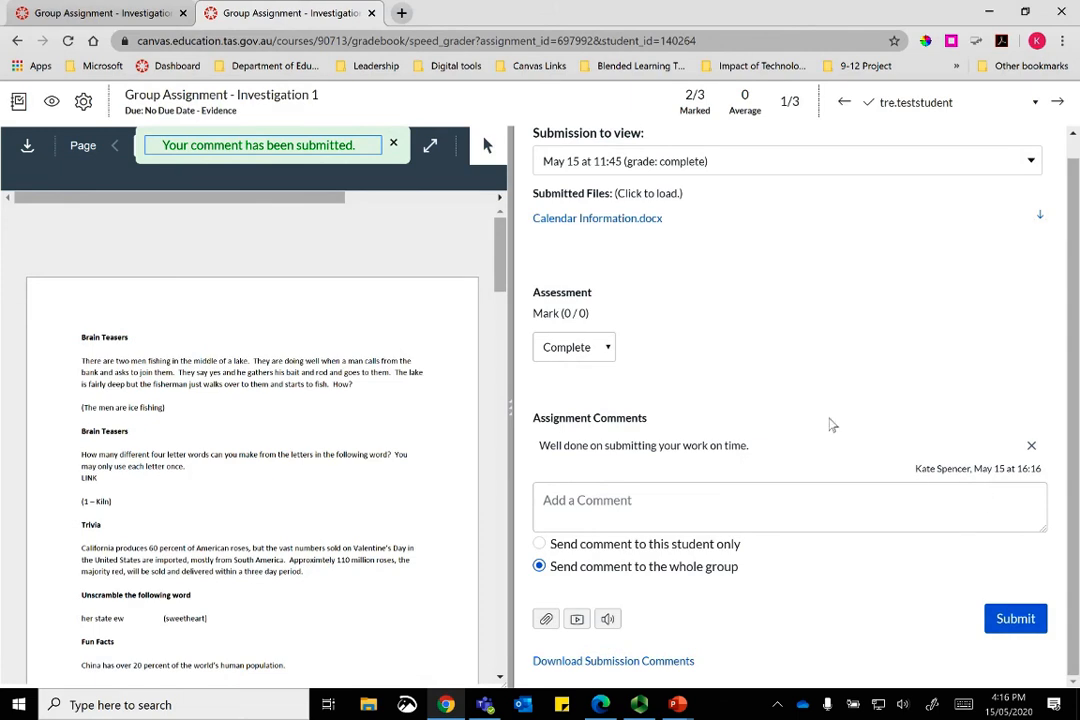
Open the file attachment option for a new assignment comment
click(790, 508)
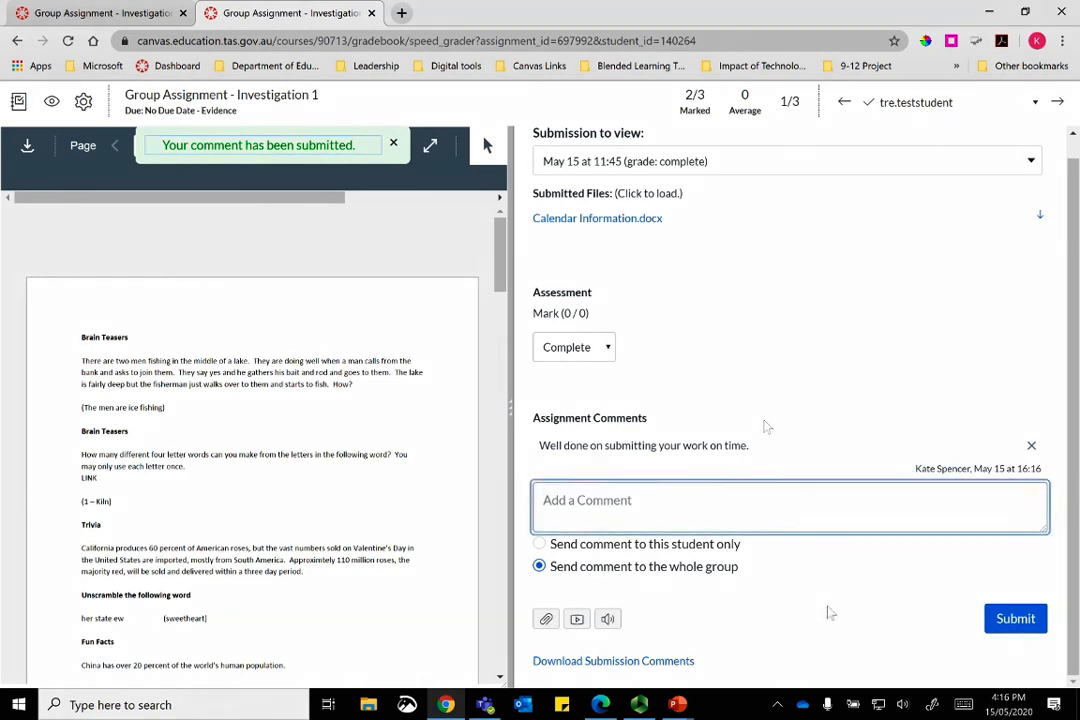
click(546, 619)
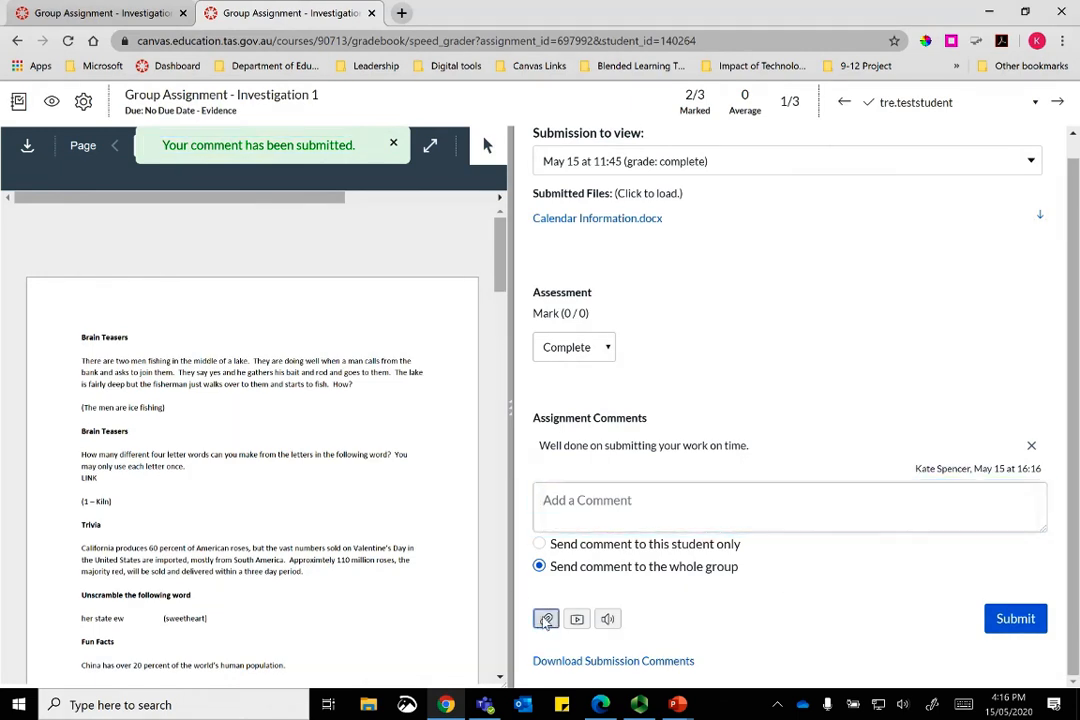
scroll(730, 590, down, 1)
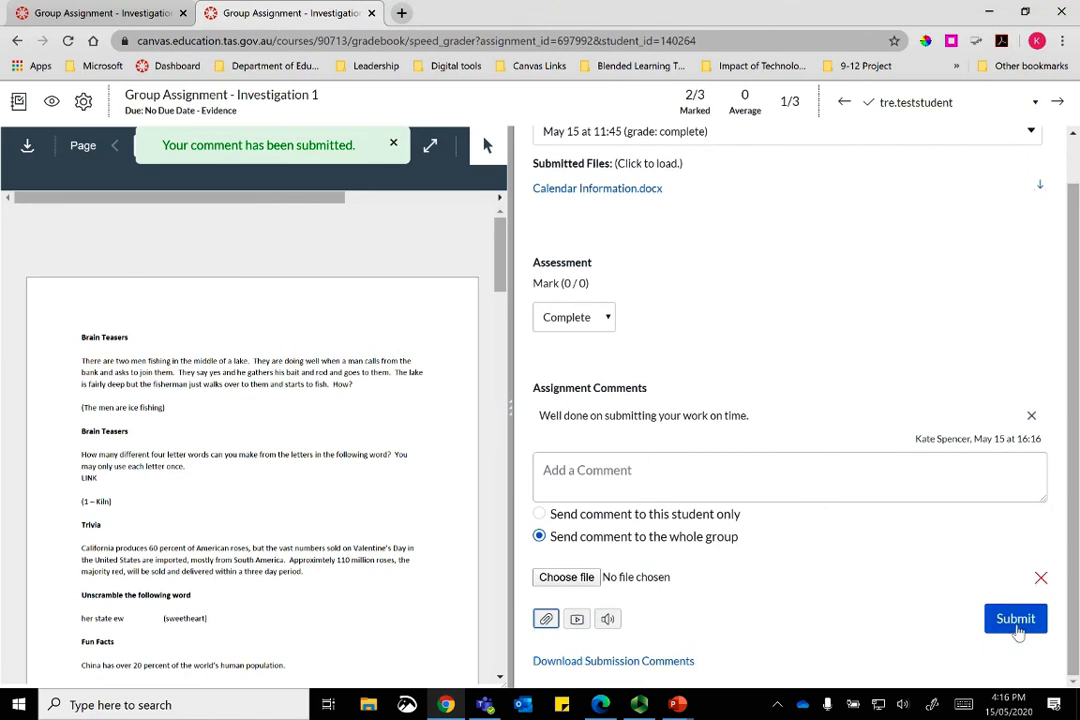
Address the new comment to this student only and open the media comment option
click(539, 514)
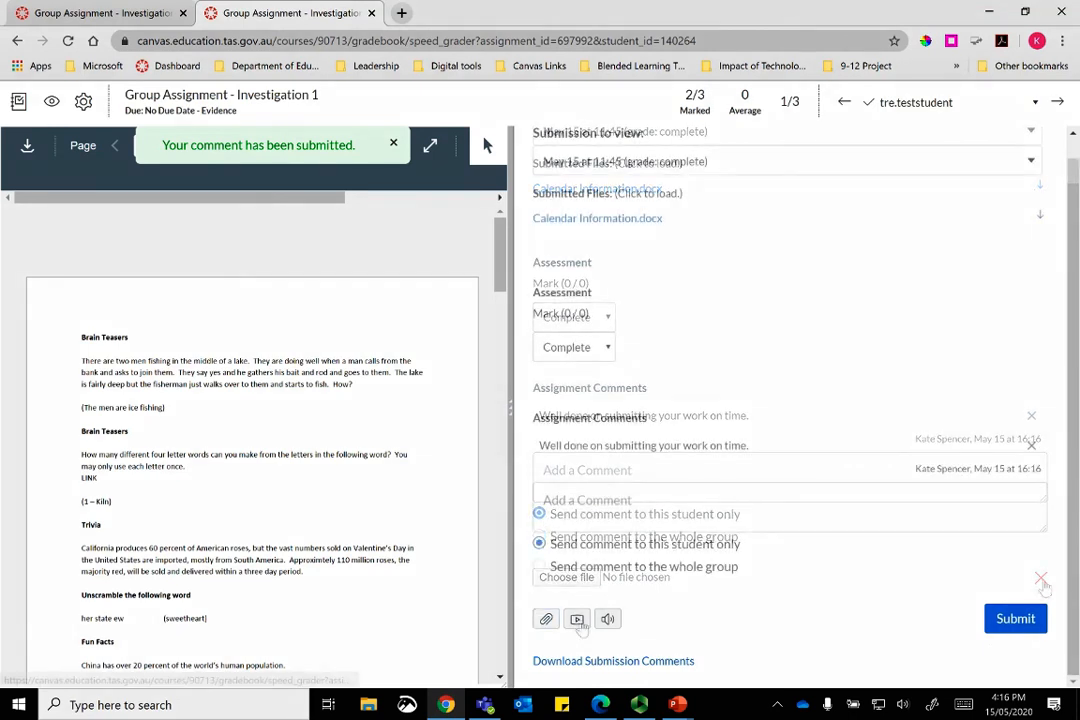
click(620, 500)
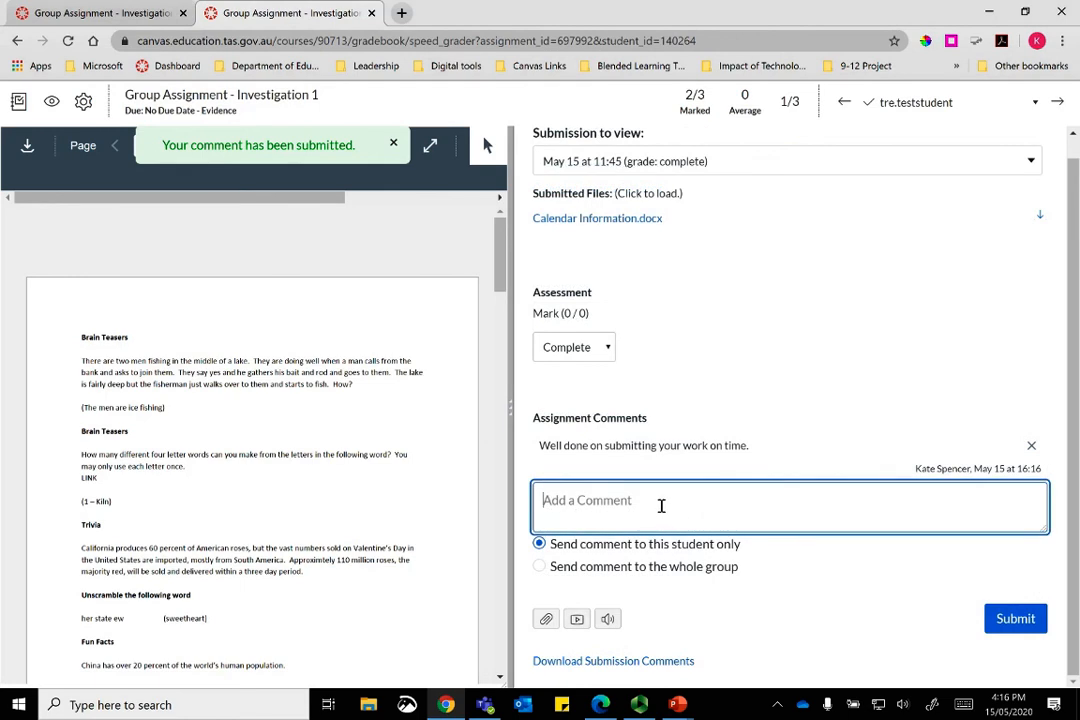
click(578, 620)
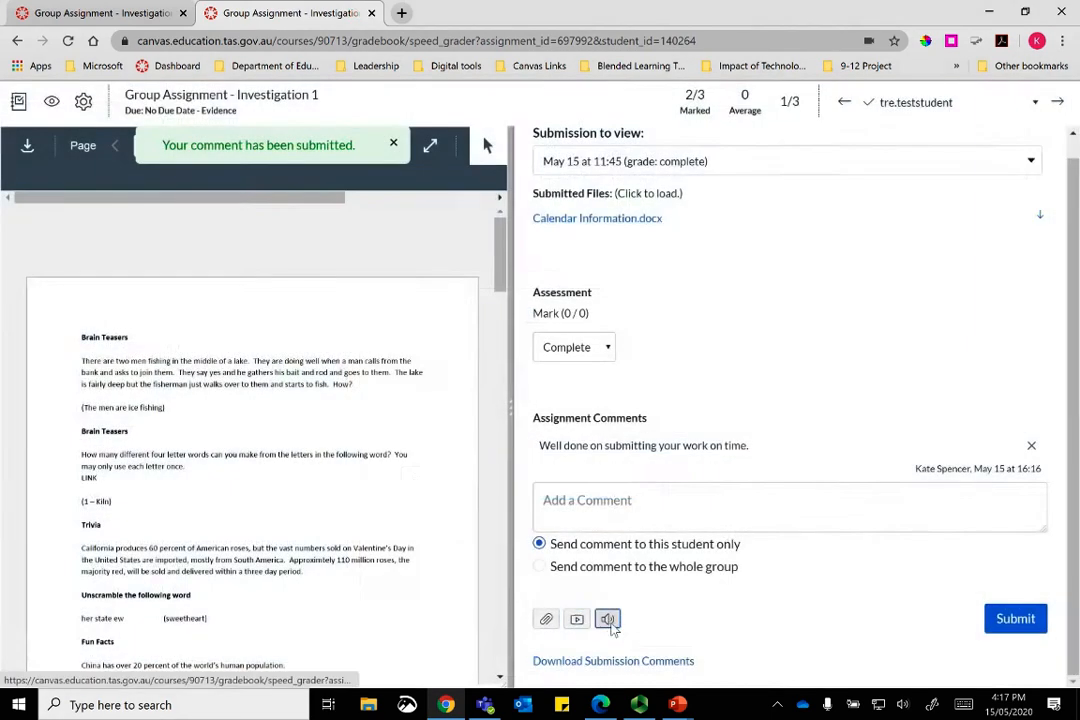
Dictate "Thank you for submitting your work on time." with Speech to Text and submit it as a comment to this student
click(608, 619)
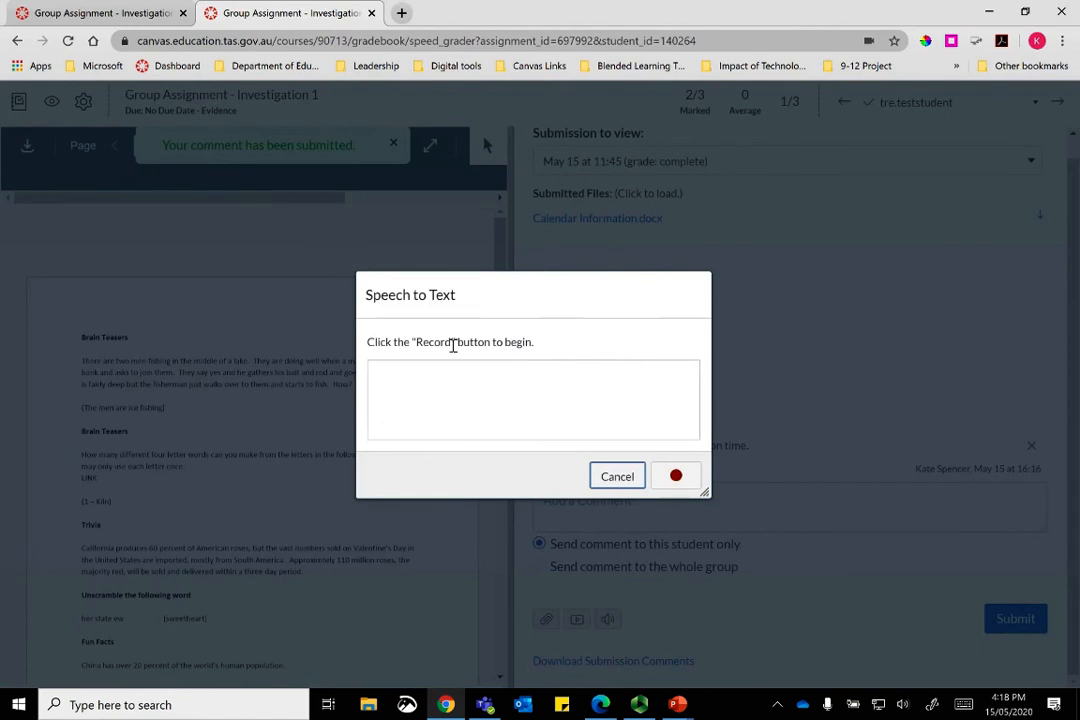
click(676, 476)
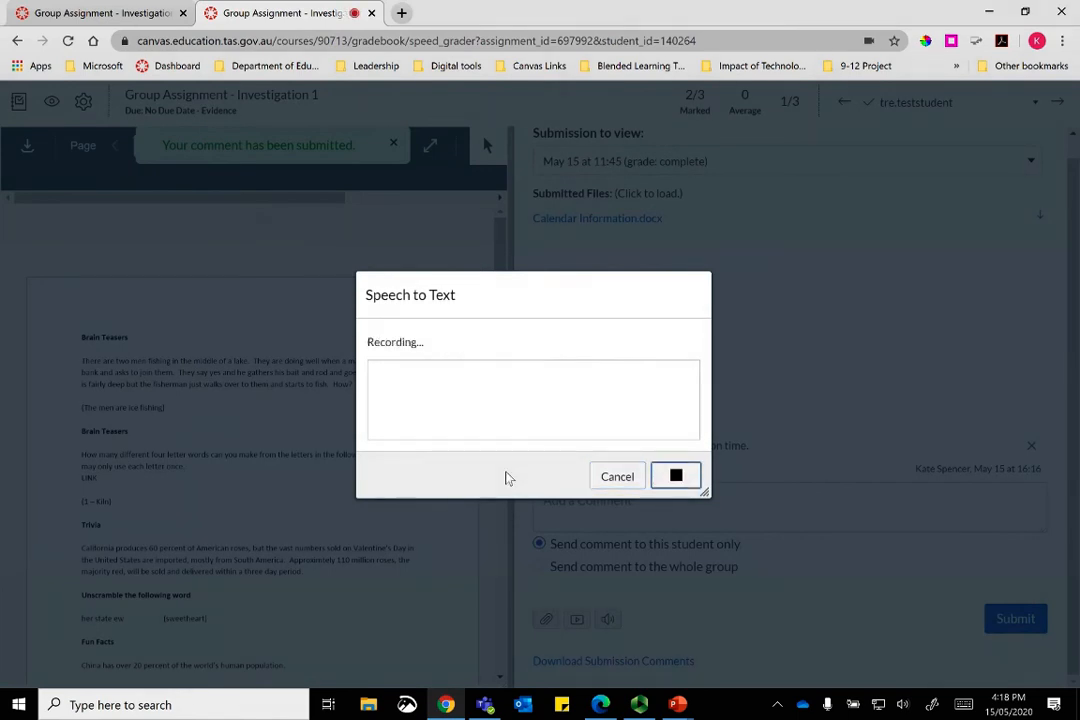
click(674, 479)
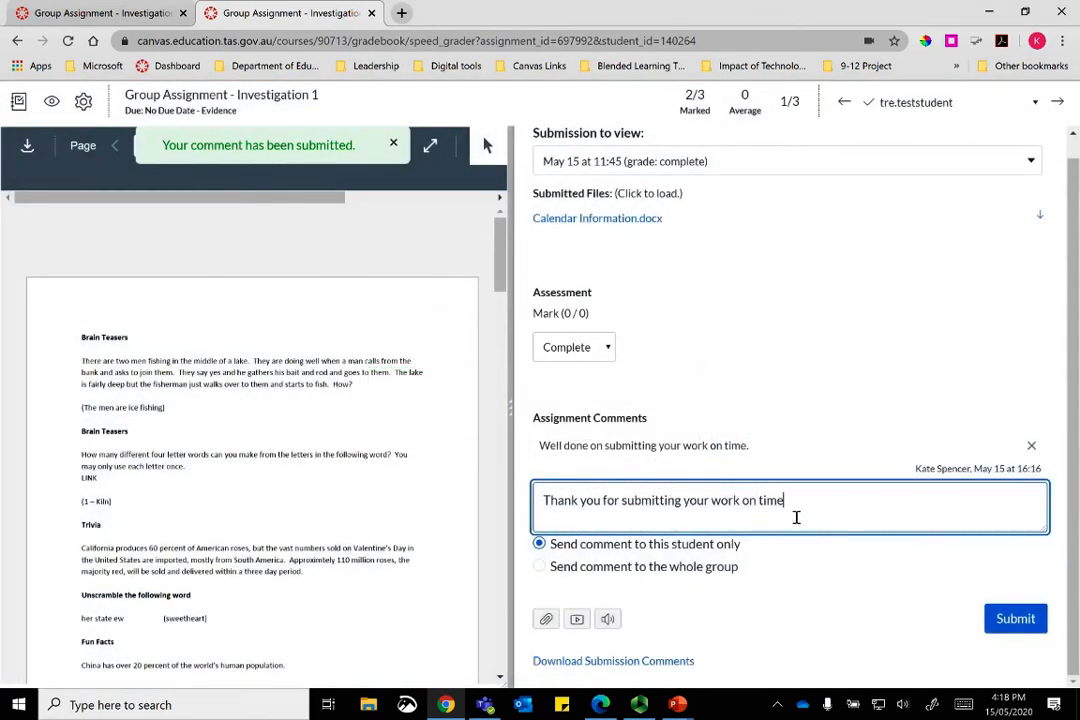
text(.)
click(1004, 620)
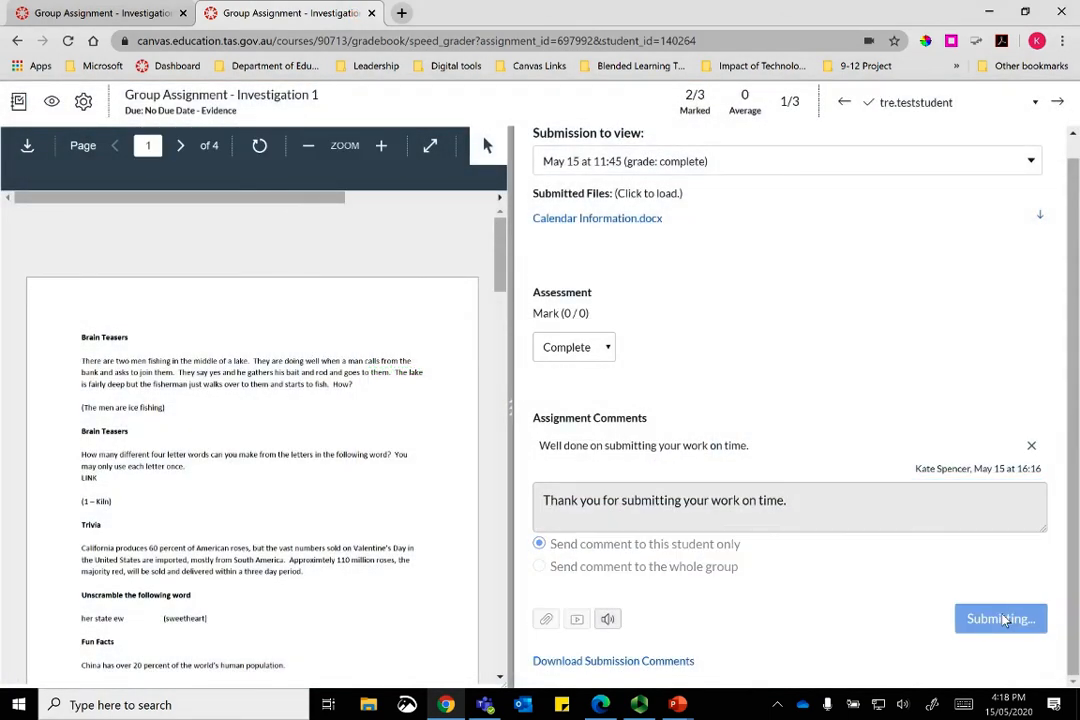